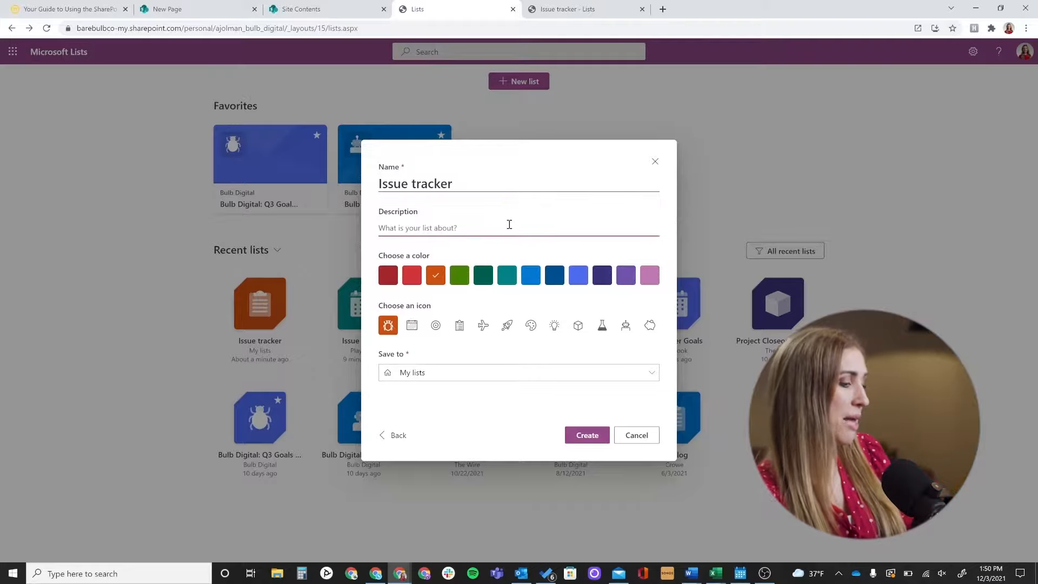
# Give the Issue tracker list the description "Dec.", a periwinkle blue colour and the calendar icon.
pyautogui.write('Dec.')
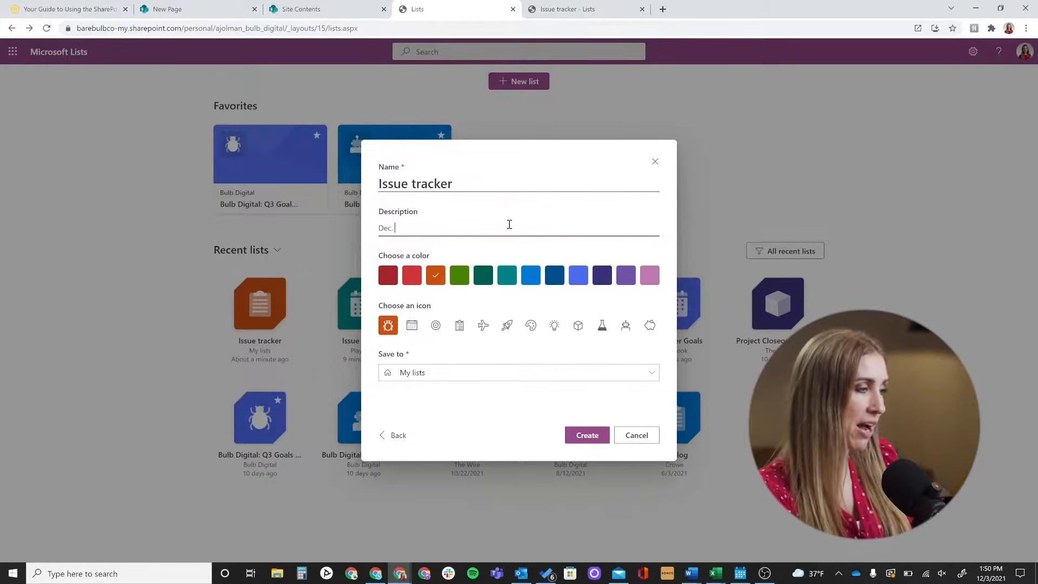
pyautogui.click(530, 279)
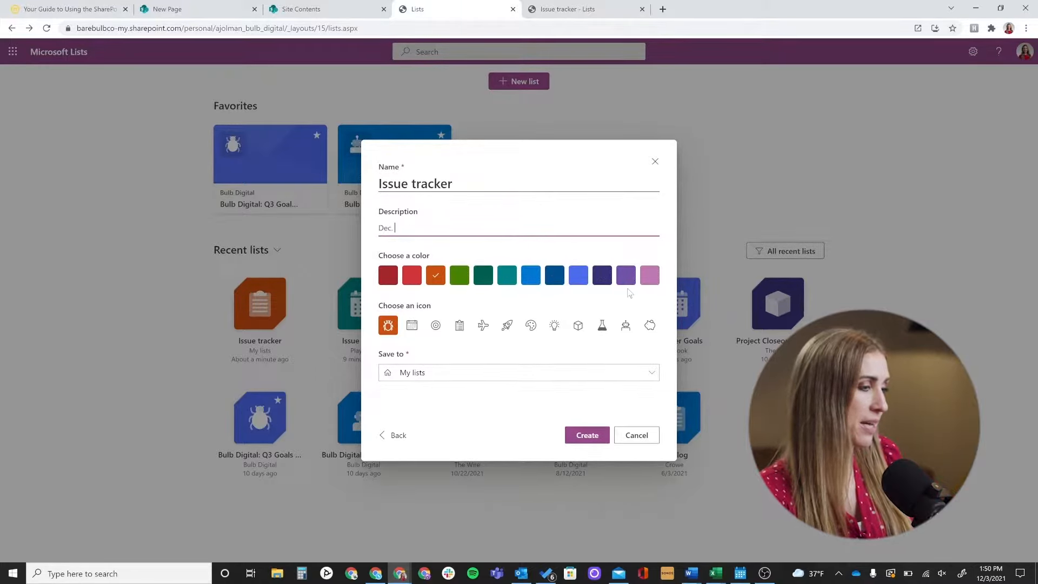
pyautogui.click(578, 278)
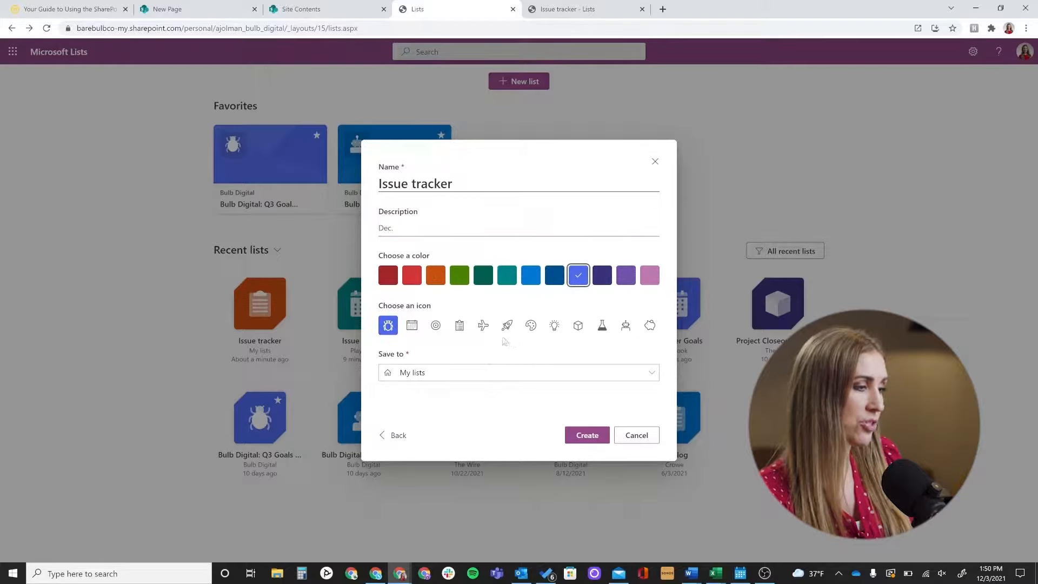
pyautogui.click(409, 326)
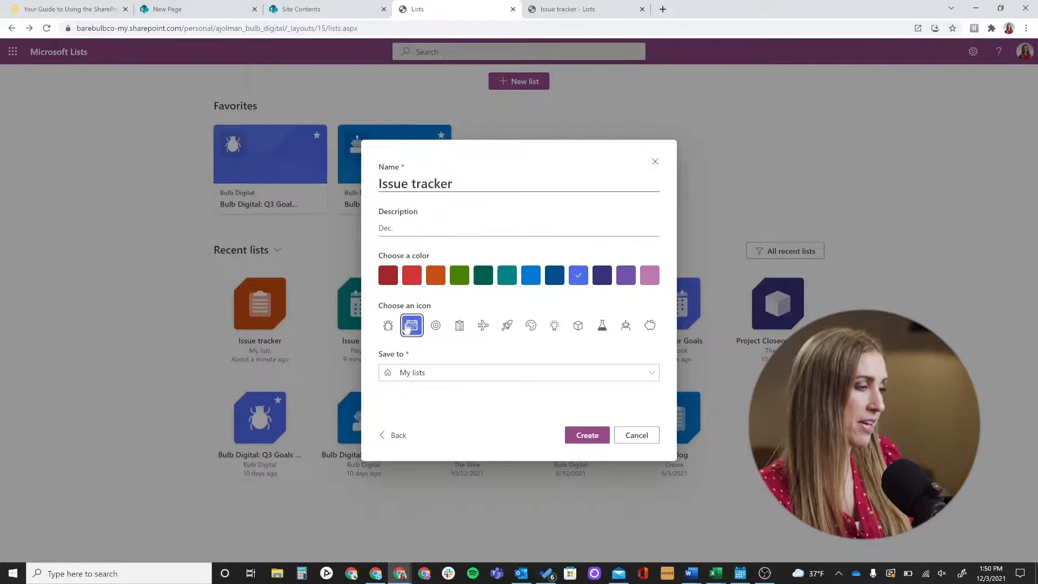
# Set the Playbook site as the list's save location and turn off showing it in the site navigation.
pyautogui.click(434, 374)
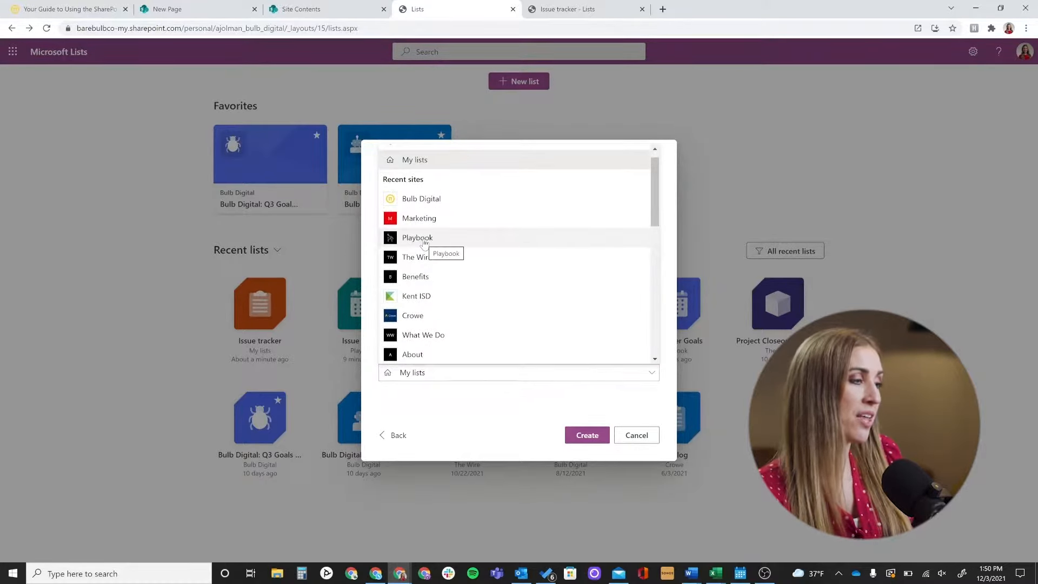
pyautogui.scroll(-2, 459, 251)
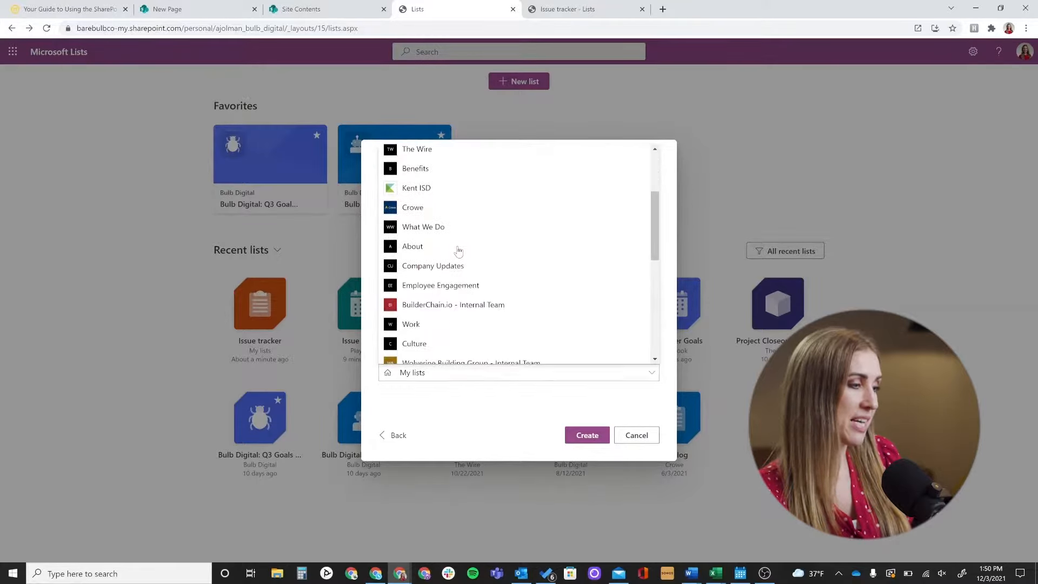
pyautogui.scroll(3, 459, 250)
pyautogui.click(439, 251)
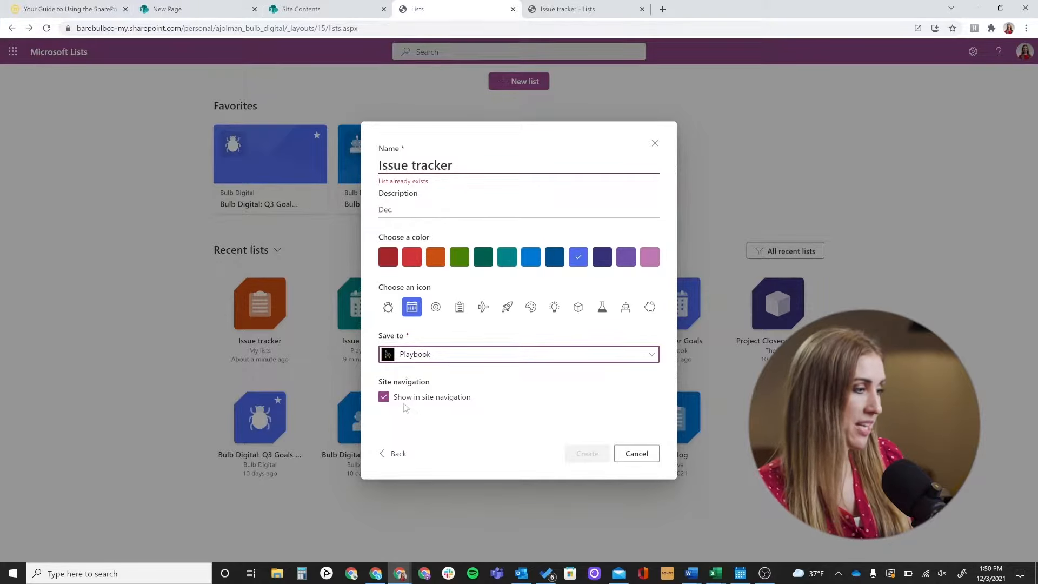
pyautogui.click(383, 397)
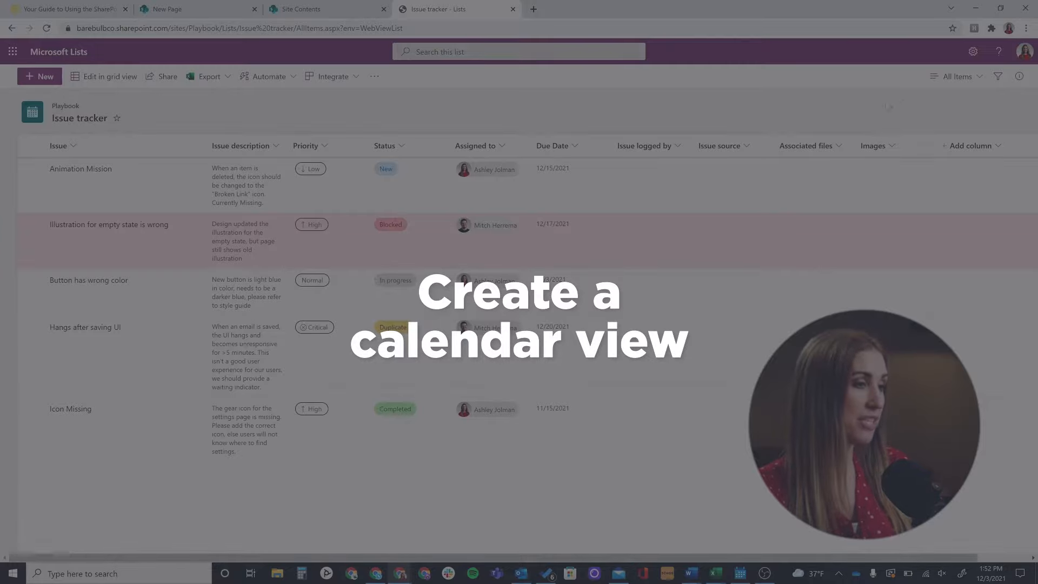
# Start a new view of the Issue tracker list and name it "Issue Tracker (Calendar)".
pyautogui.click(957, 76)
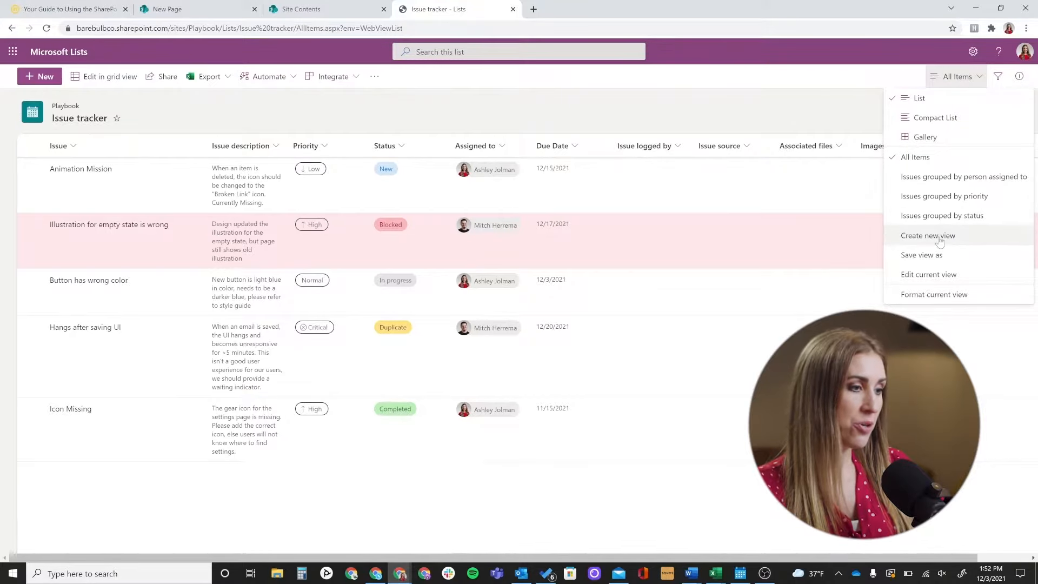
pyautogui.click(940, 239)
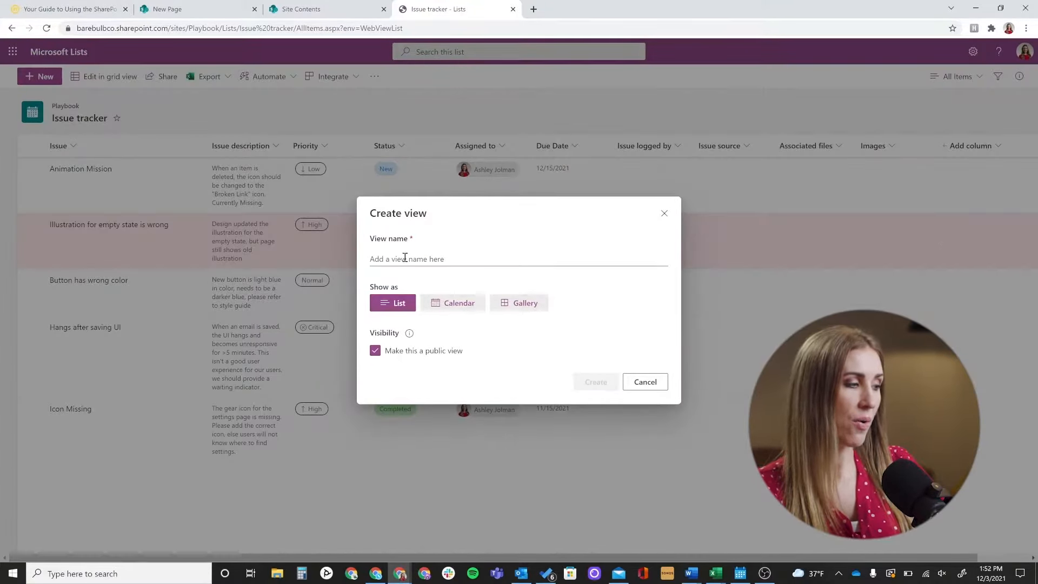
pyautogui.click(405, 259)
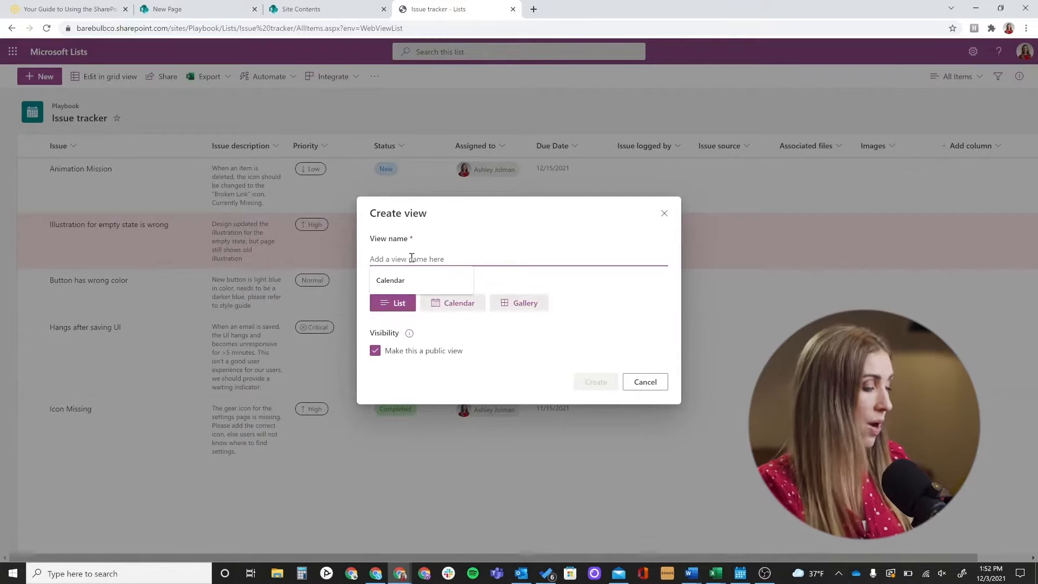
pyautogui.write('Issue Tr')
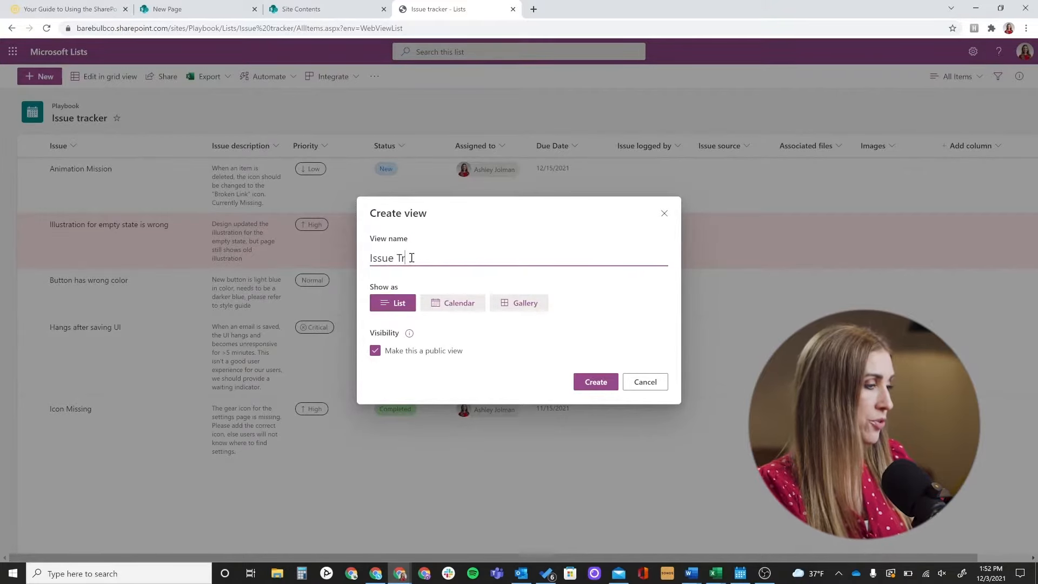
pyautogui.write('acker')
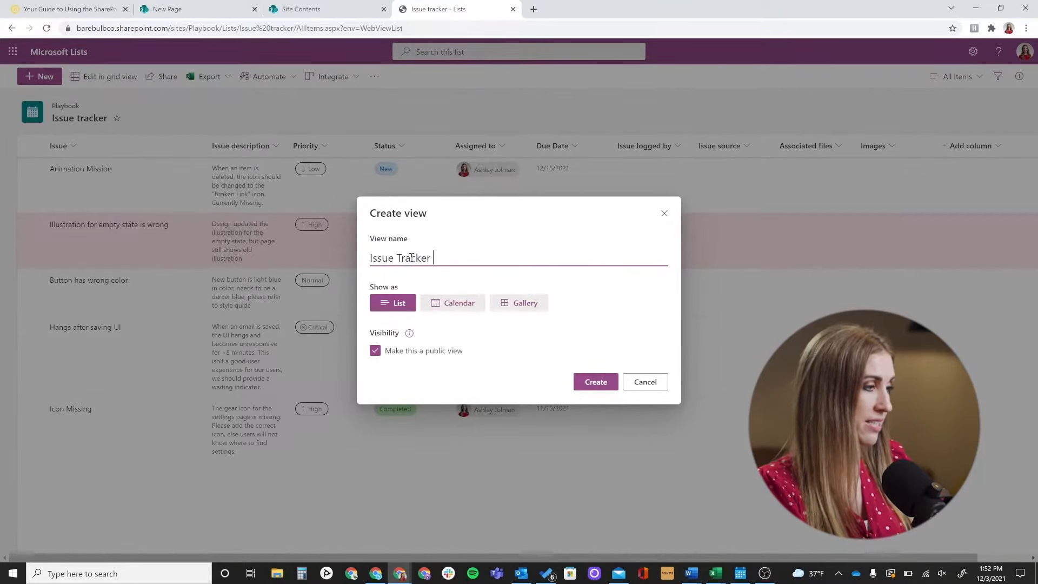
pyautogui.write(' Calendar')
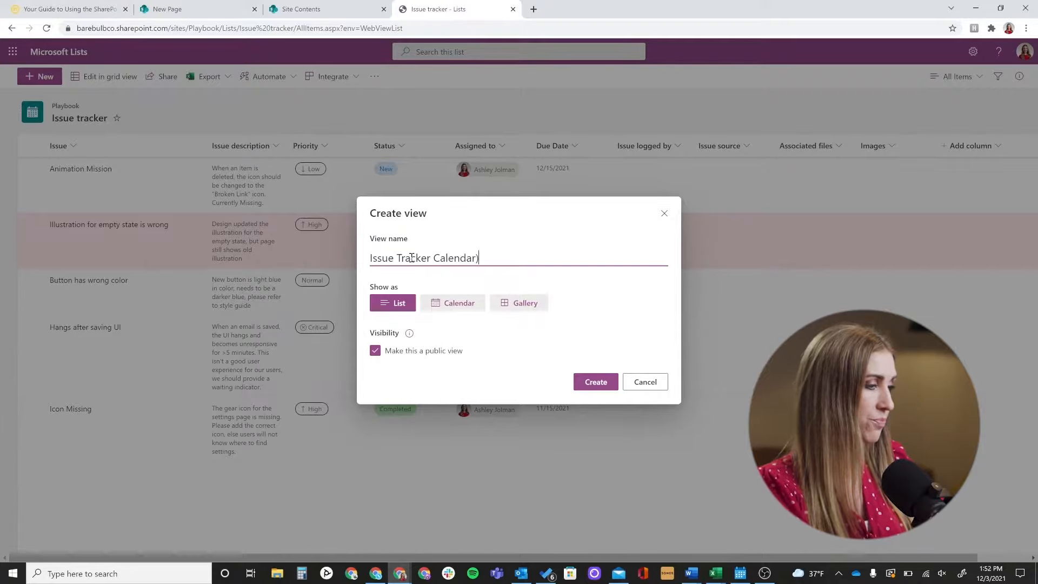
pyautogui.press('Left')
pyautogui.press('Left')
pyautogui.press('Left')
pyautogui.press('Left')
pyautogui.press('Left')
pyautogui.press('Left')
pyautogui.press('Left')
pyautogui.press('Left')
pyautogui.press('Left')
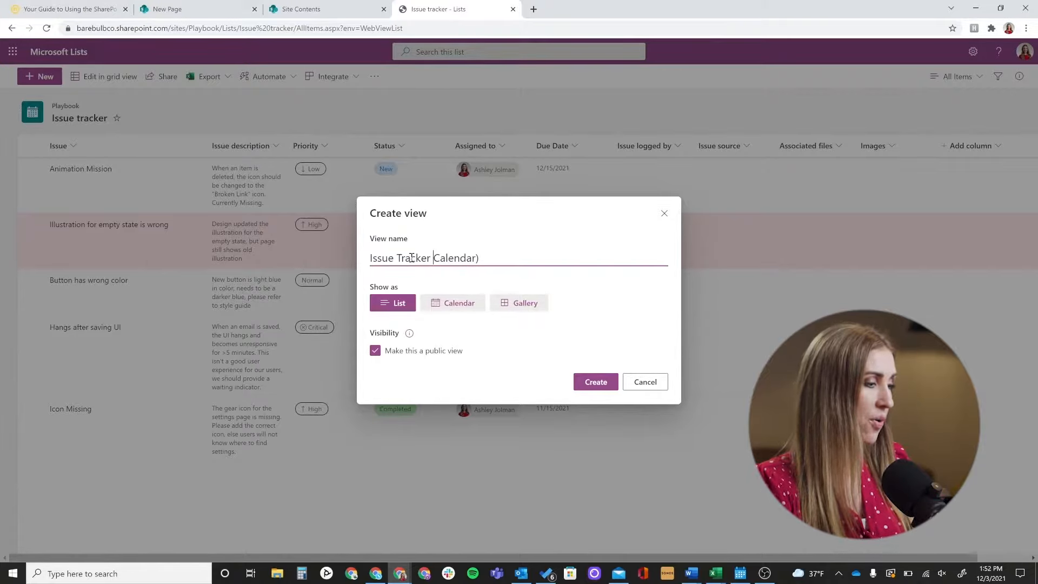
pyautogui.write('(')
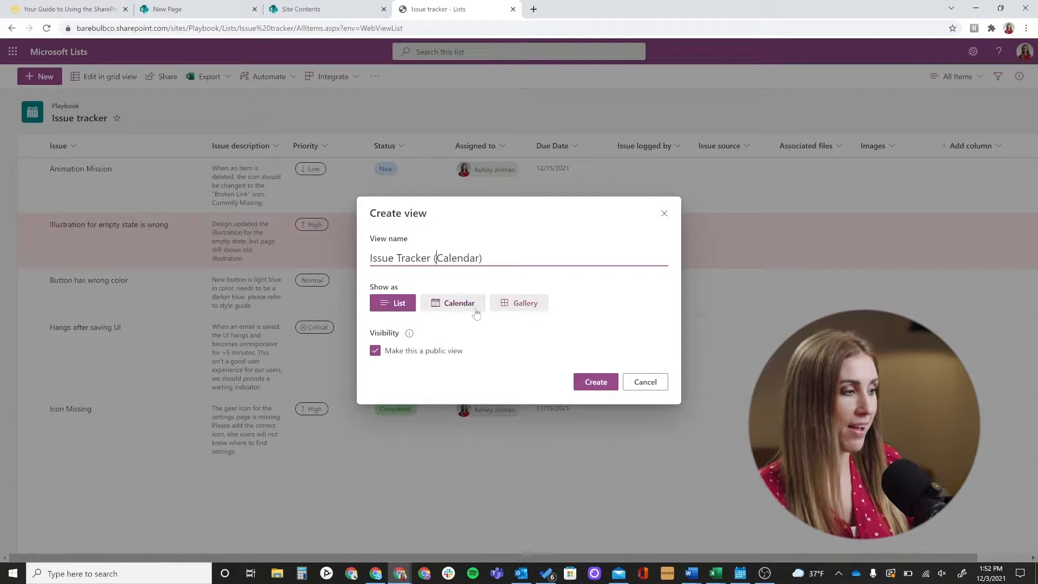
# Show the new view as a calendar with Due Date as the start date, and create it.
pyautogui.click(459, 303)
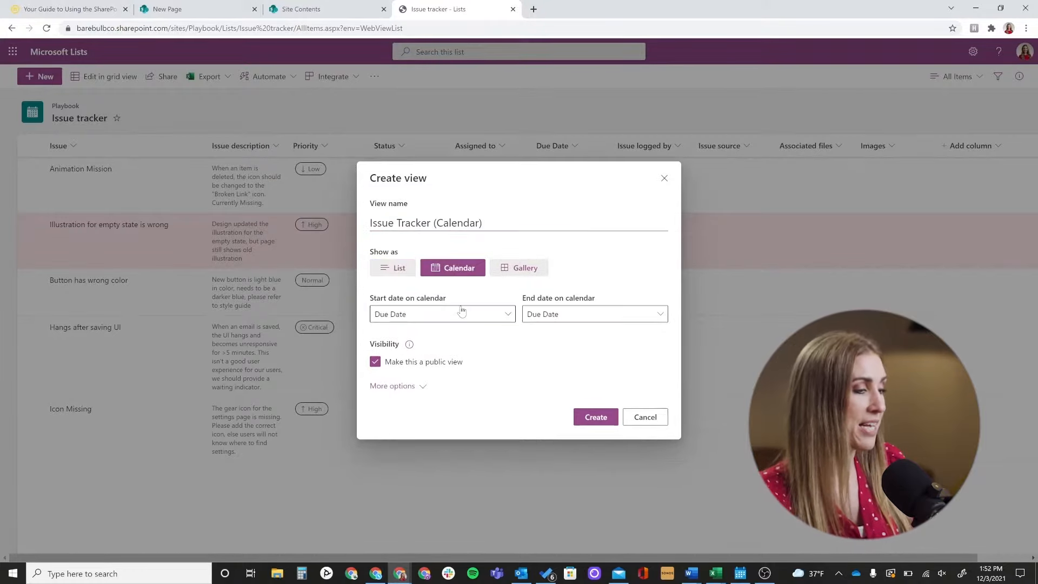
pyautogui.click(501, 316)
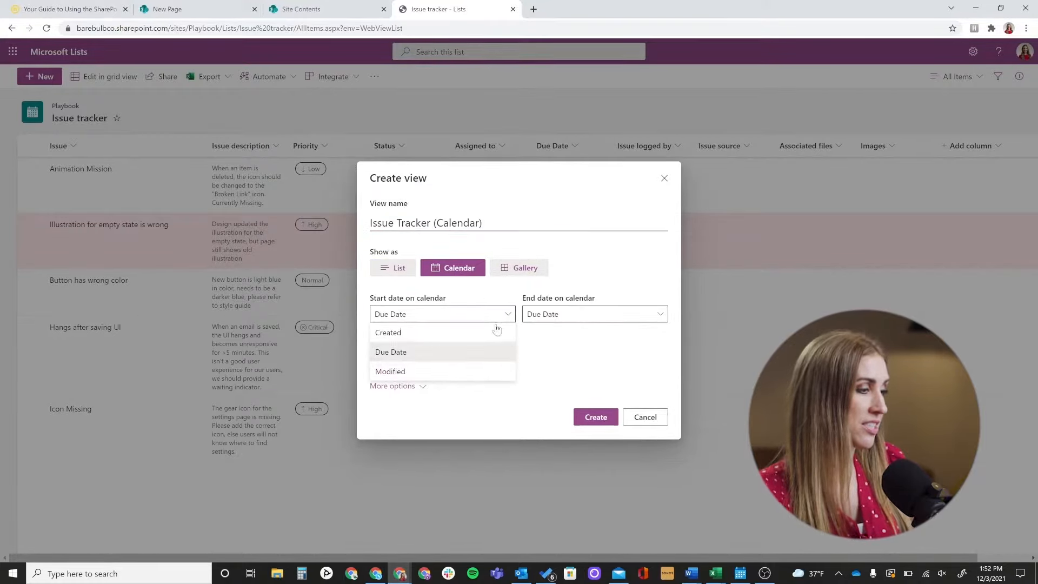
pyautogui.click(469, 349)
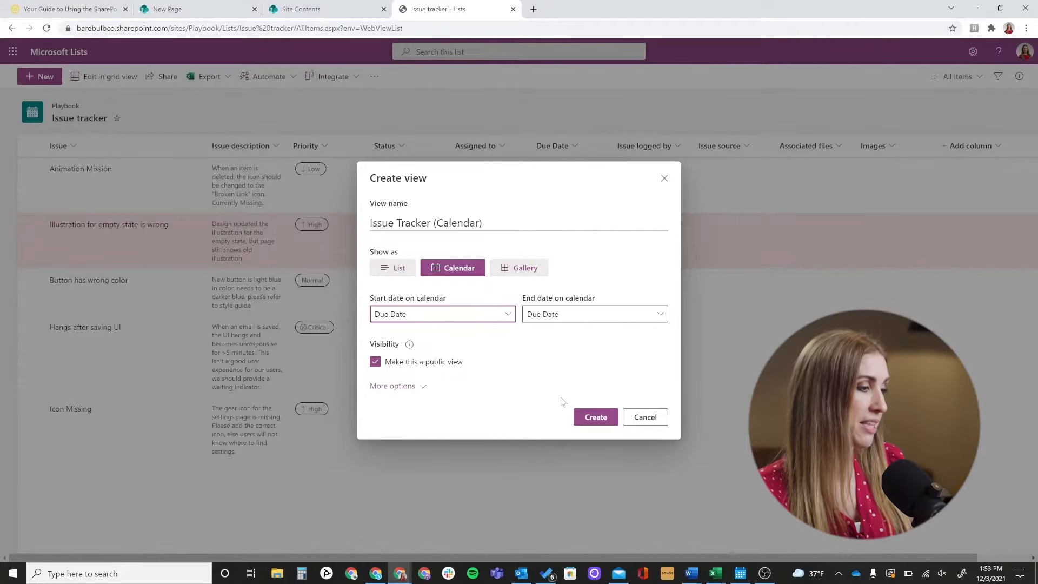
pyautogui.click(587, 419)
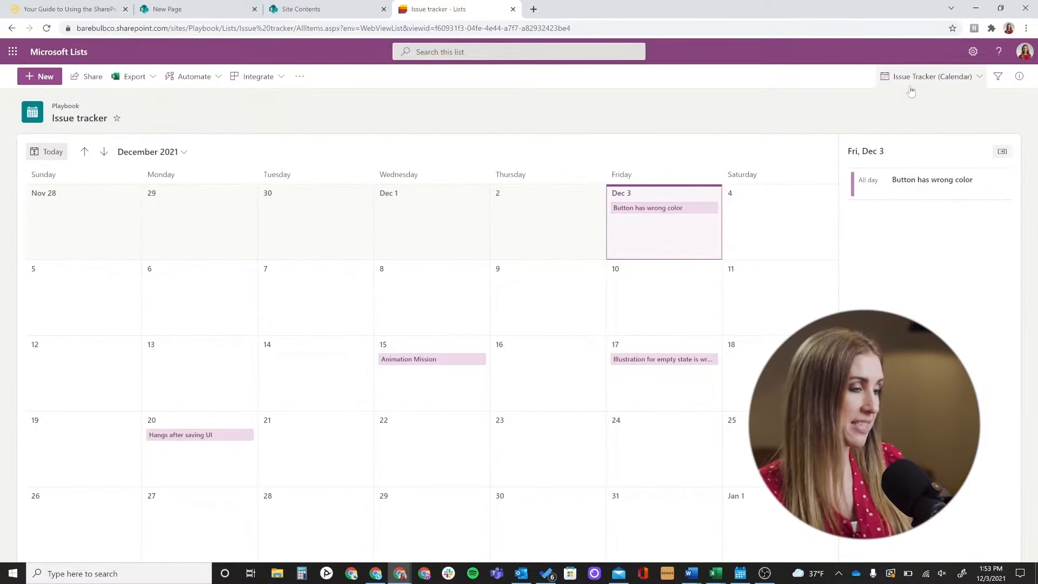
# Switch the list to the All Items view and return to the Issue Tracker (Calendar) view.
pyautogui.click(914, 81)
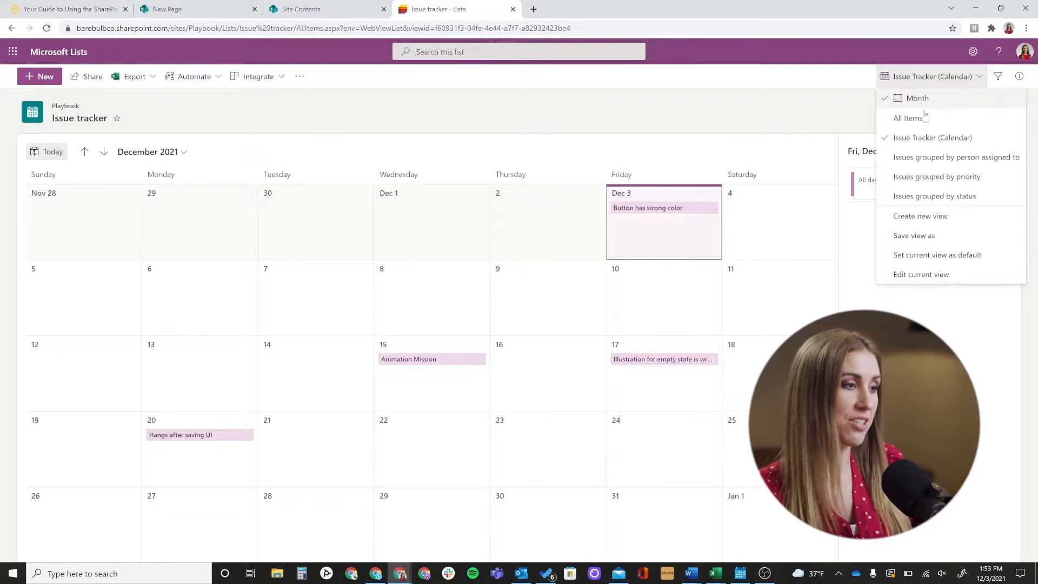
pyautogui.click(907, 142)
pyautogui.click(930, 77)
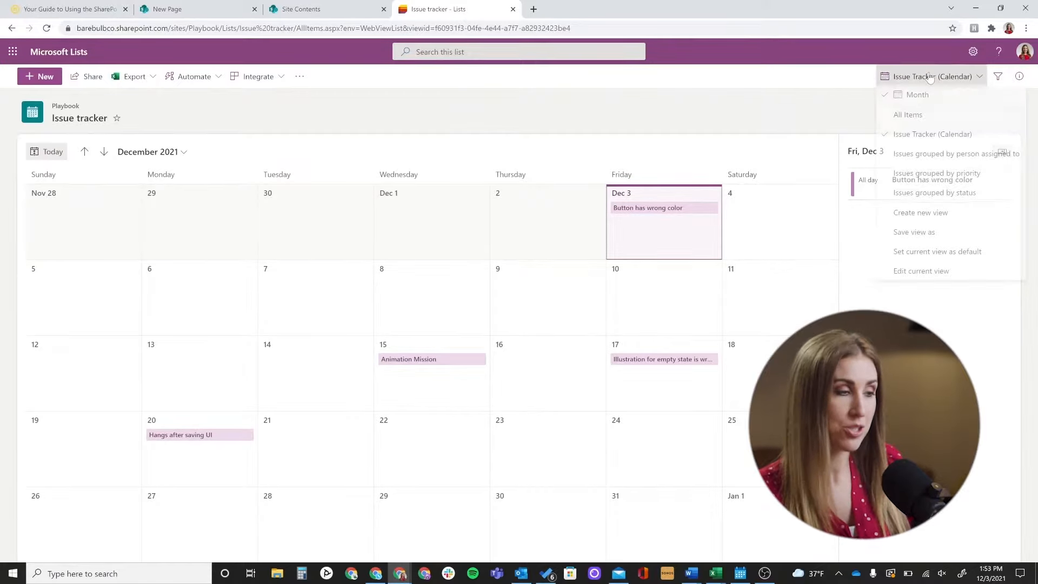
pyautogui.click(913, 114)
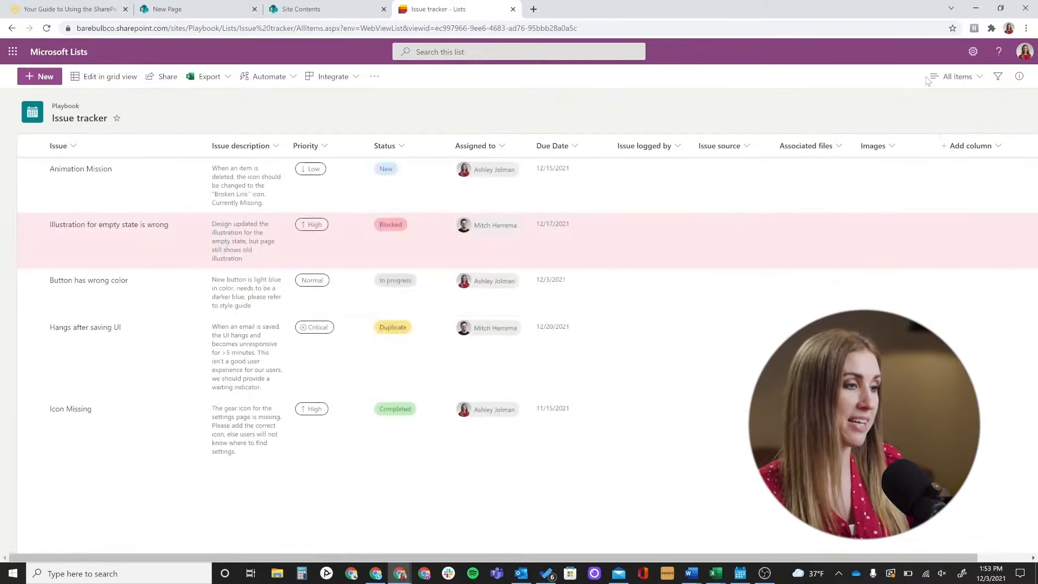
pyautogui.click(928, 79)
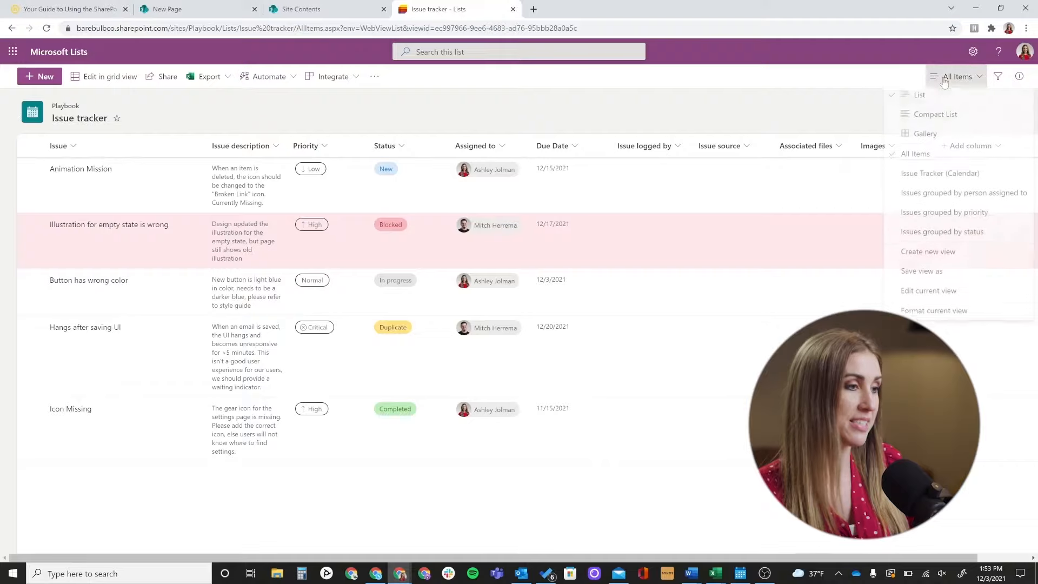
pyautogui.click(930, 178)
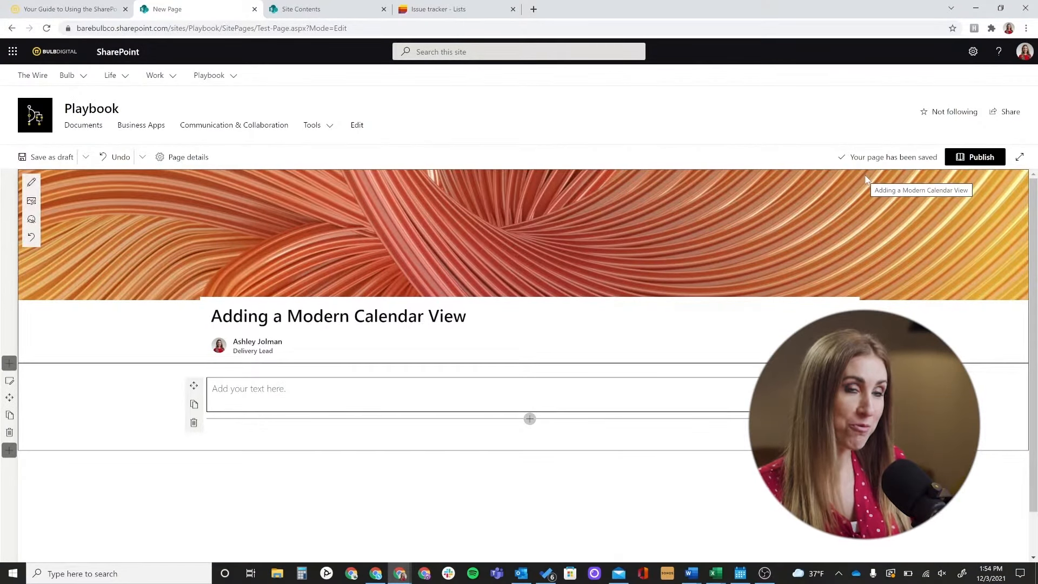
# Add a List web part below the text area of the Playbook page and have it display the Issue tracker list.
pyautogui.click(530, 419)
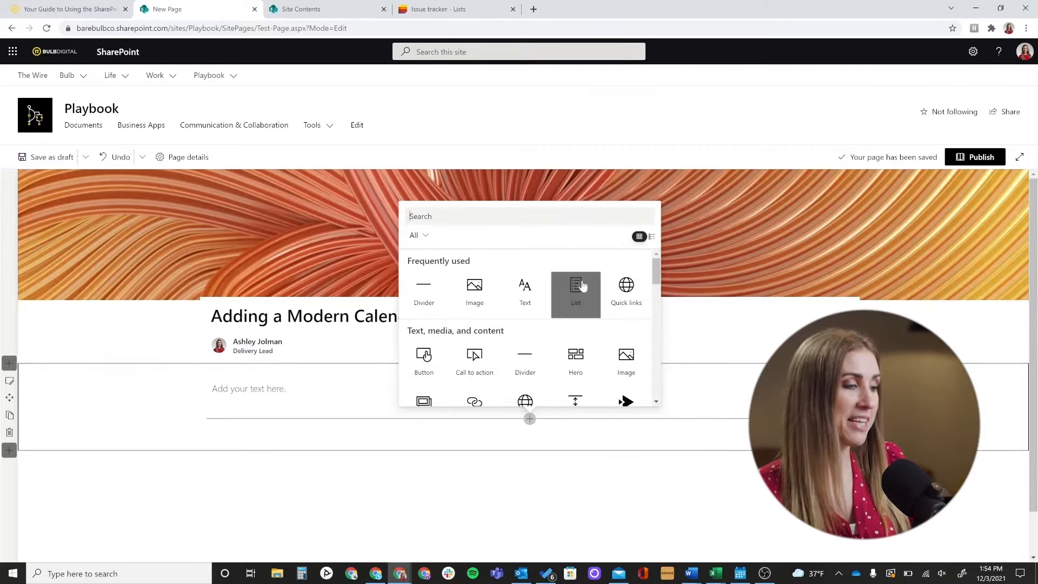
pyautogui.scroll(-3, 574, 335)
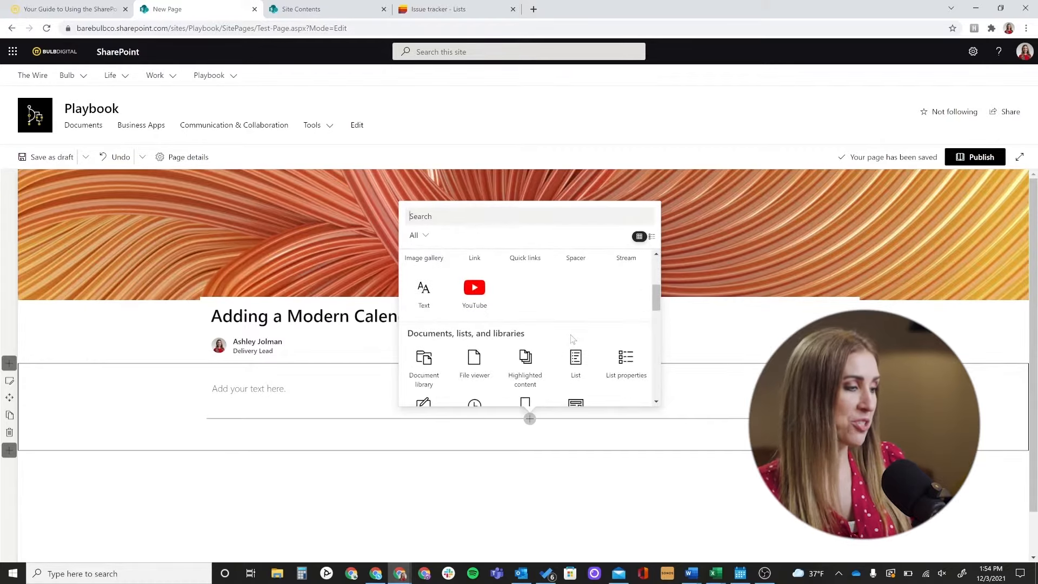
pyautogui.scroll(3, 573, 339)
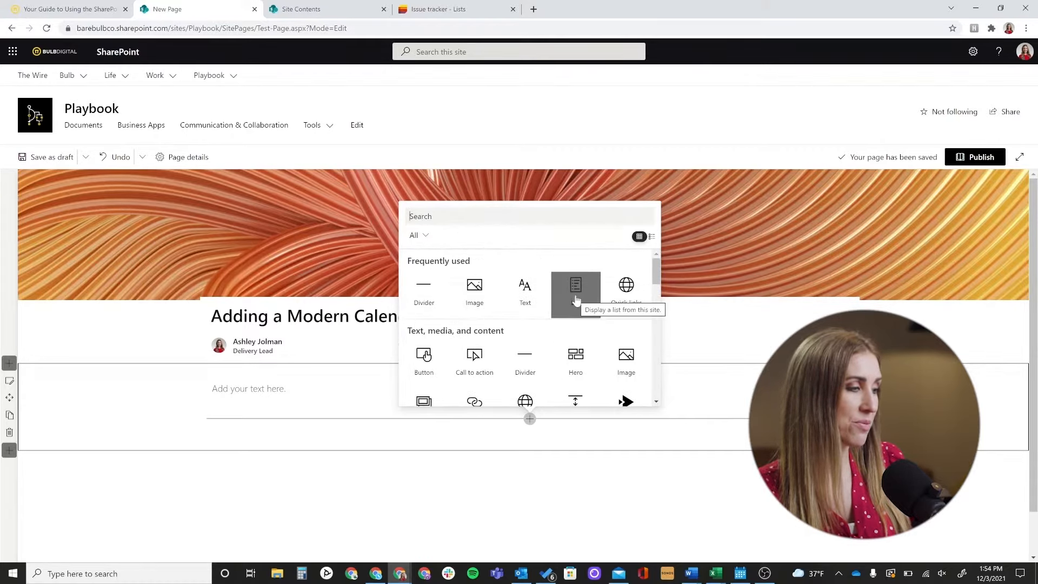
pyautogui.click(576, 297)
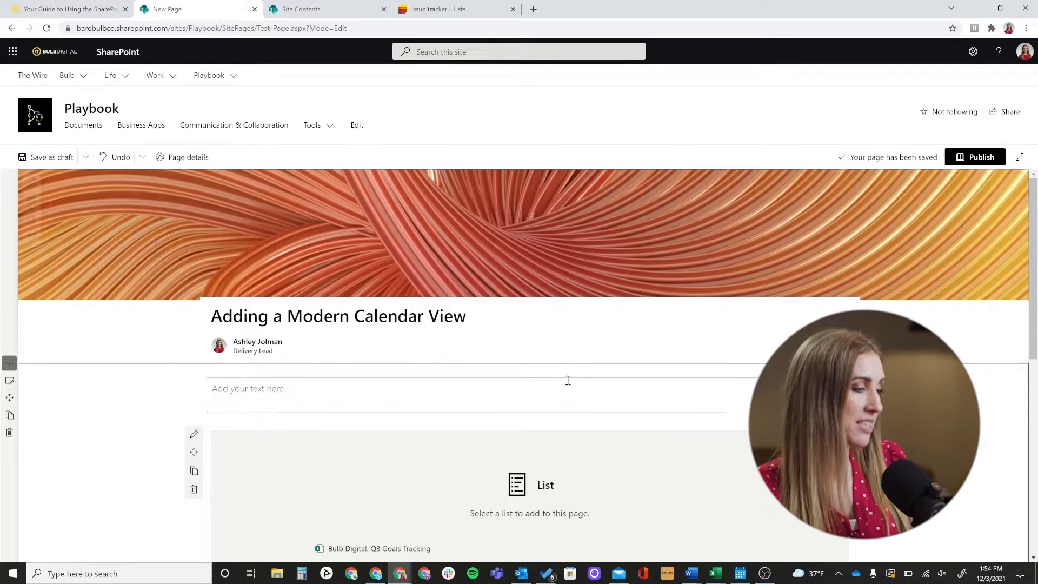
pyautogui.scroll(-5, 569, 378)
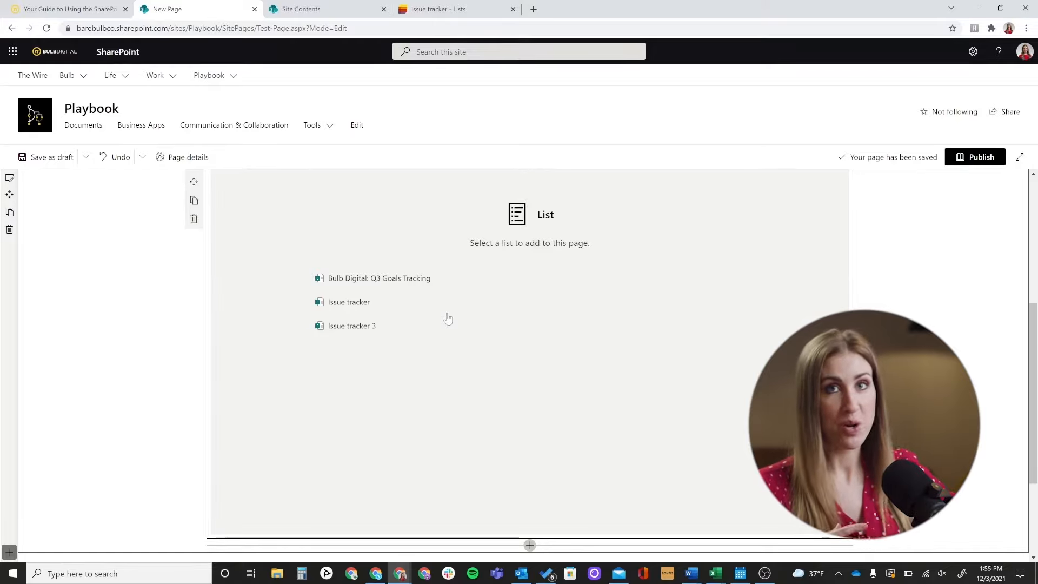
pyautogui.click(348, 305)
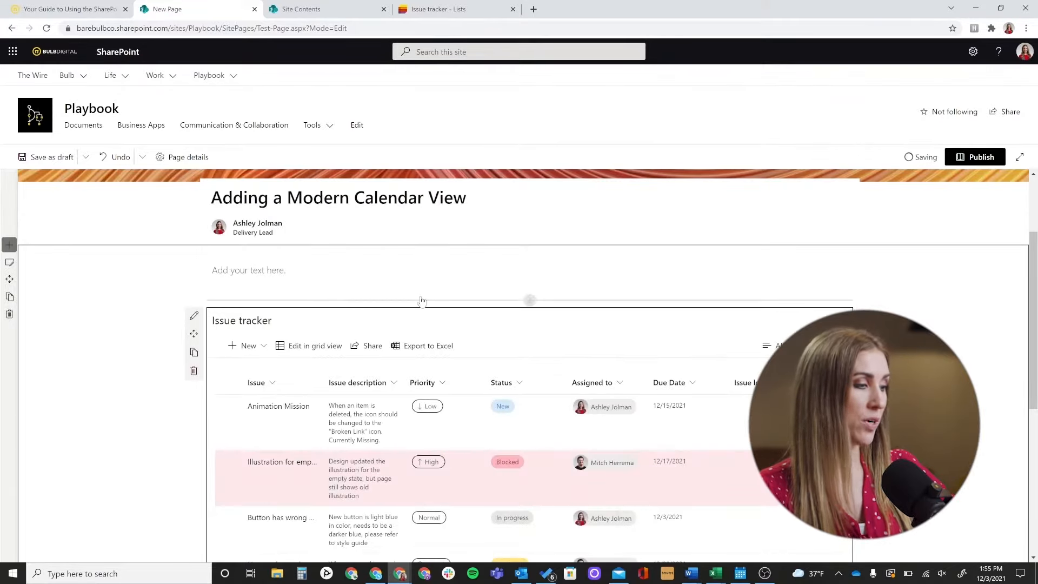
# Try switching the Issue tracker web part to the Issue Tracker (Calendar) view with the view selector on the list itself.
pyautogui.scroll(-1, 421, 299)
pyautogui.scroll(-2, 517, 319)
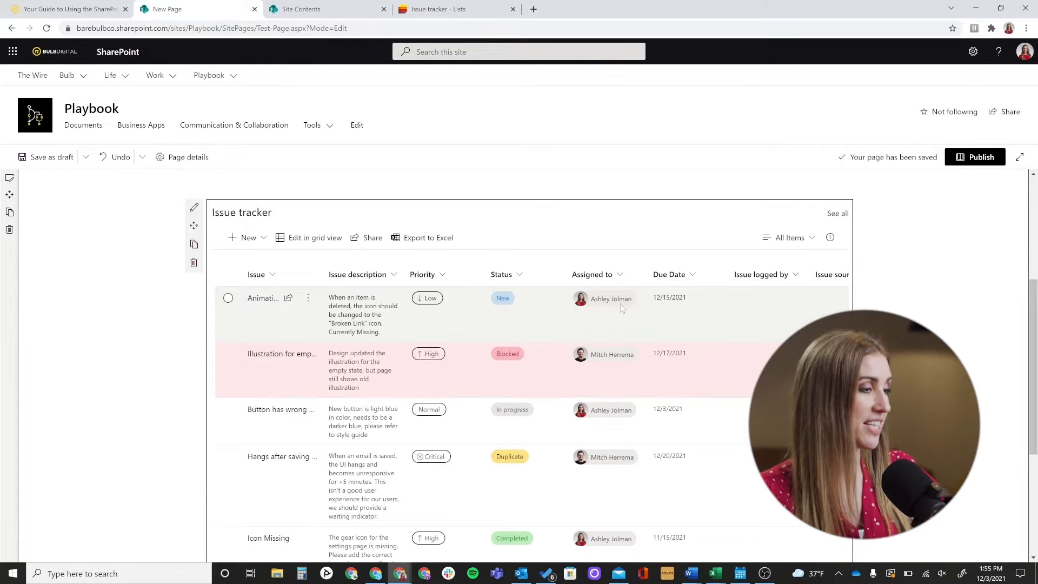
pyautogui.scroll(-2, 699, 289)
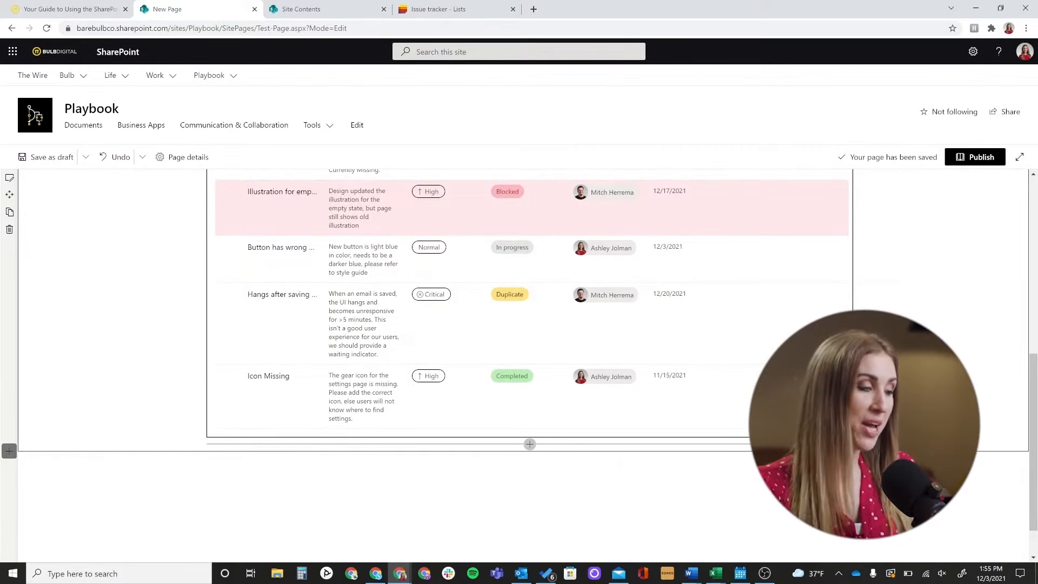
pyautogui.scroll(1, 530, 324)
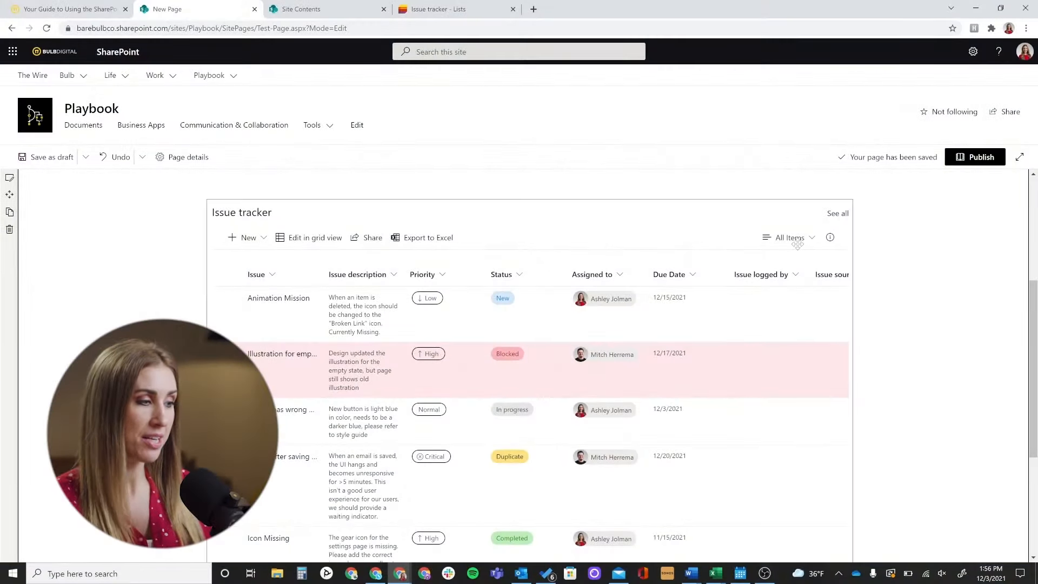
pyautogui.click(804, 243)
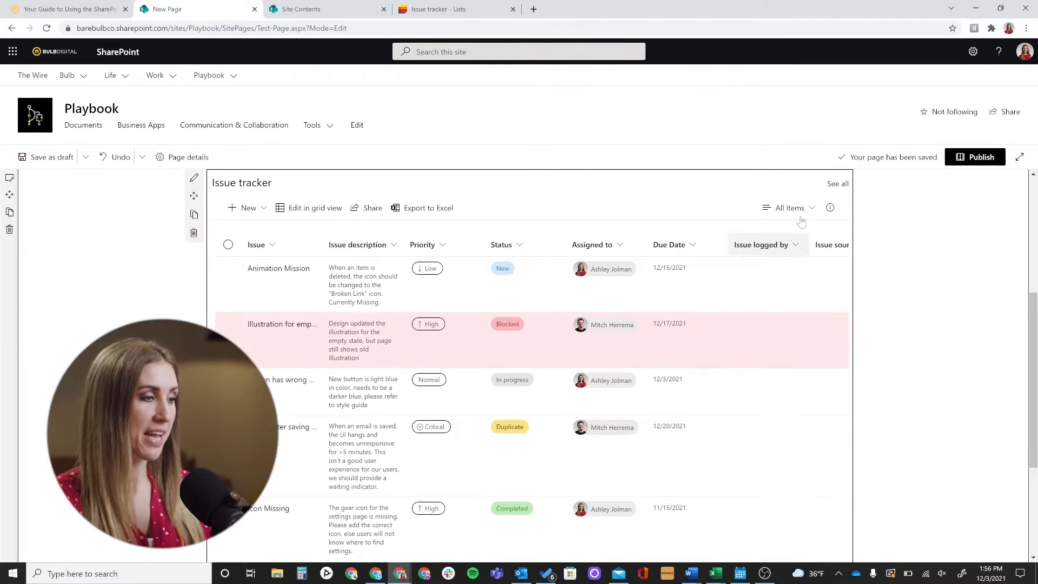
pyautogui.click(804, 220)
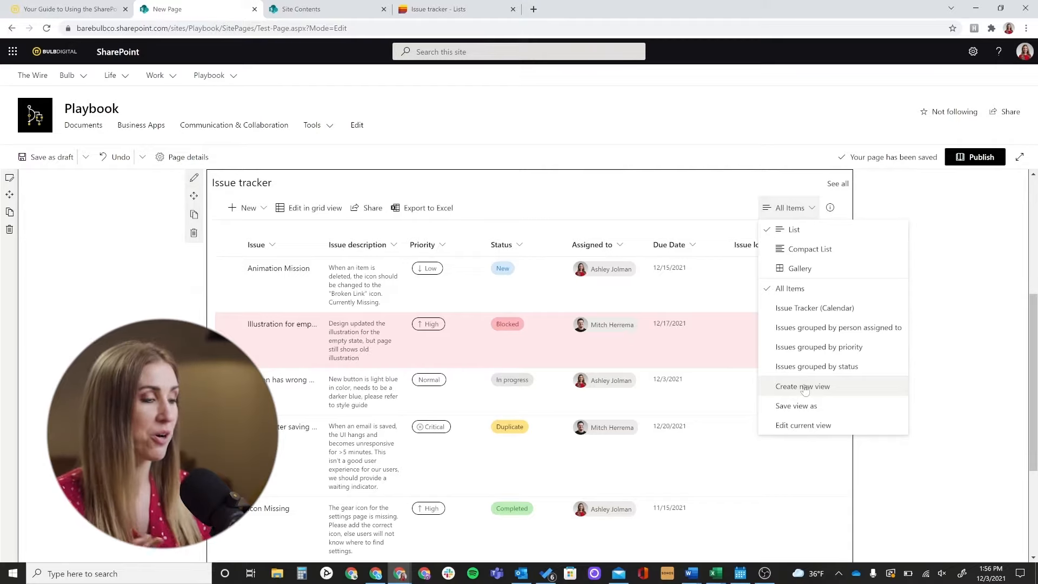
pyautogui.click(795, 310)
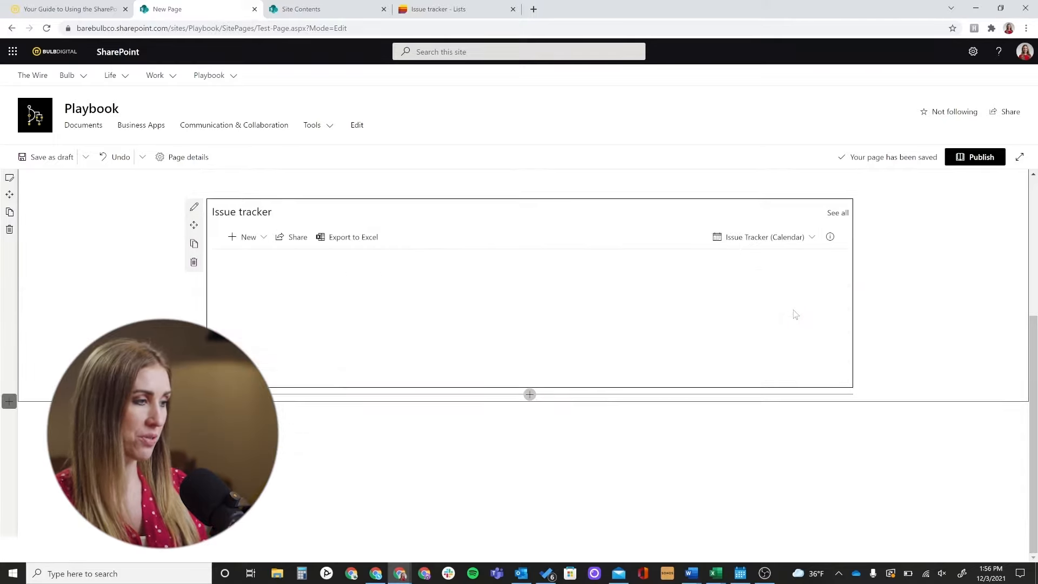
pyautogui.scroll(4, 752, 328)
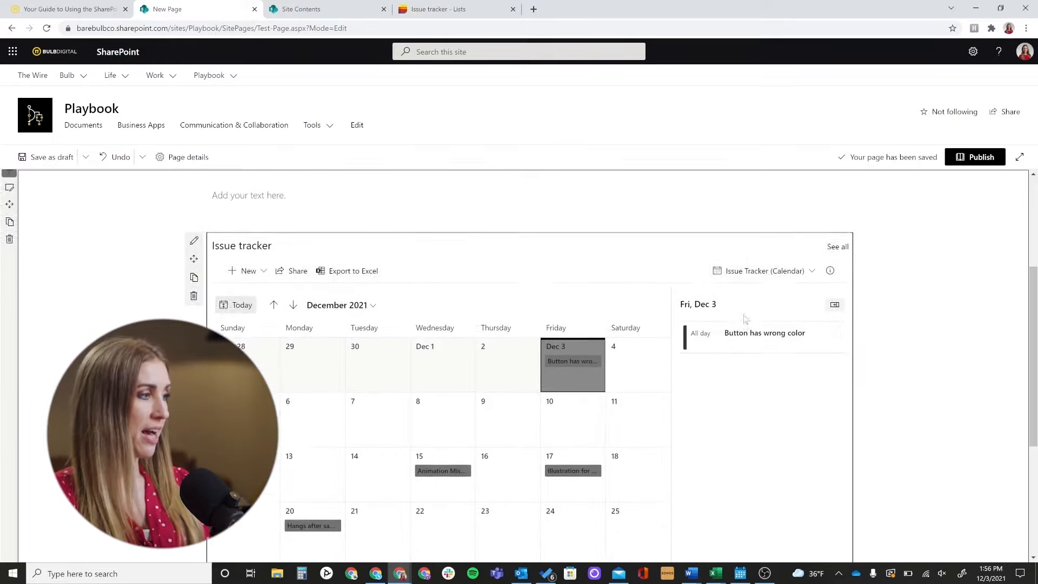
pyautogui.scroll(-4, 746, 322)
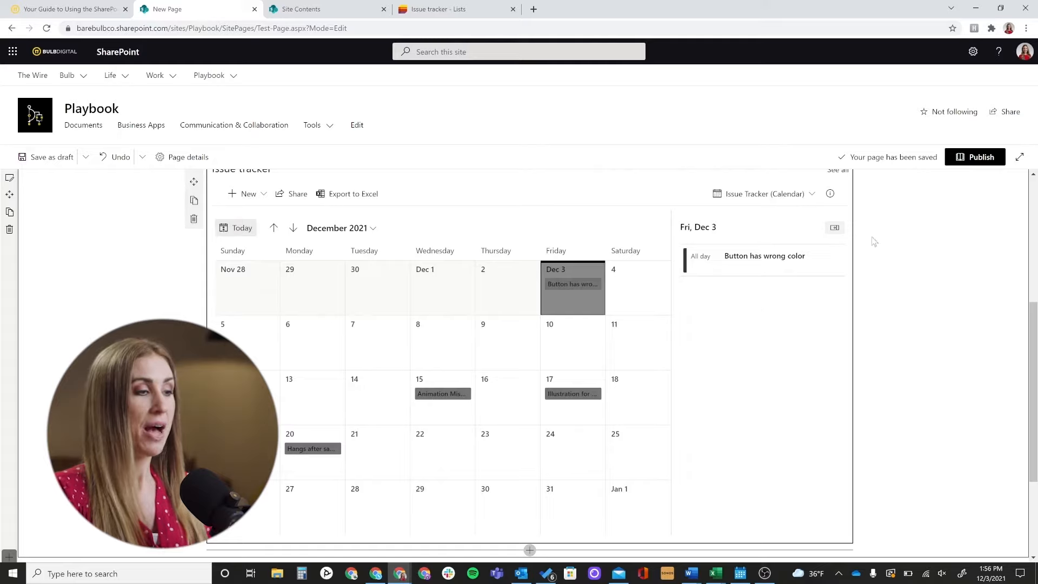
# Publish the page, dismiss the suggestions for promoting it, and reopen it for editing at the Issue tracker web part.
pyautogui.click(981, 157)
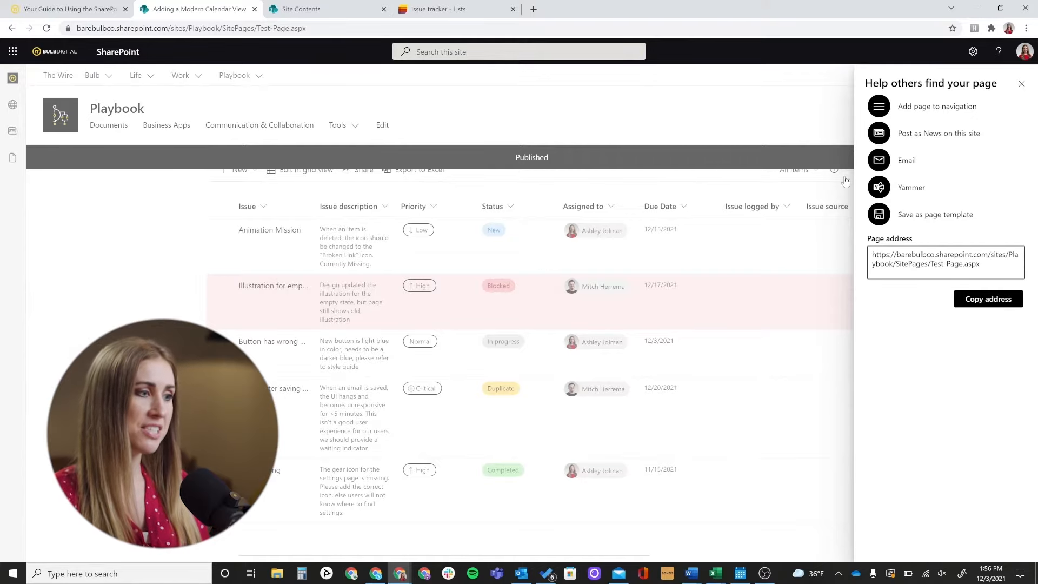
pyautogui.click(1021, 83)
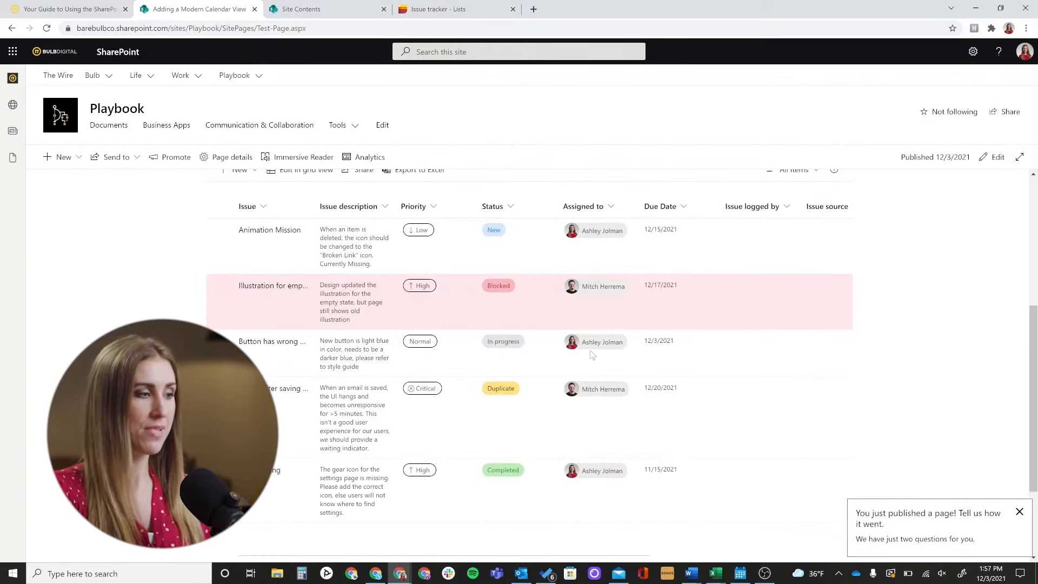
pyautogui.click(998, 157)
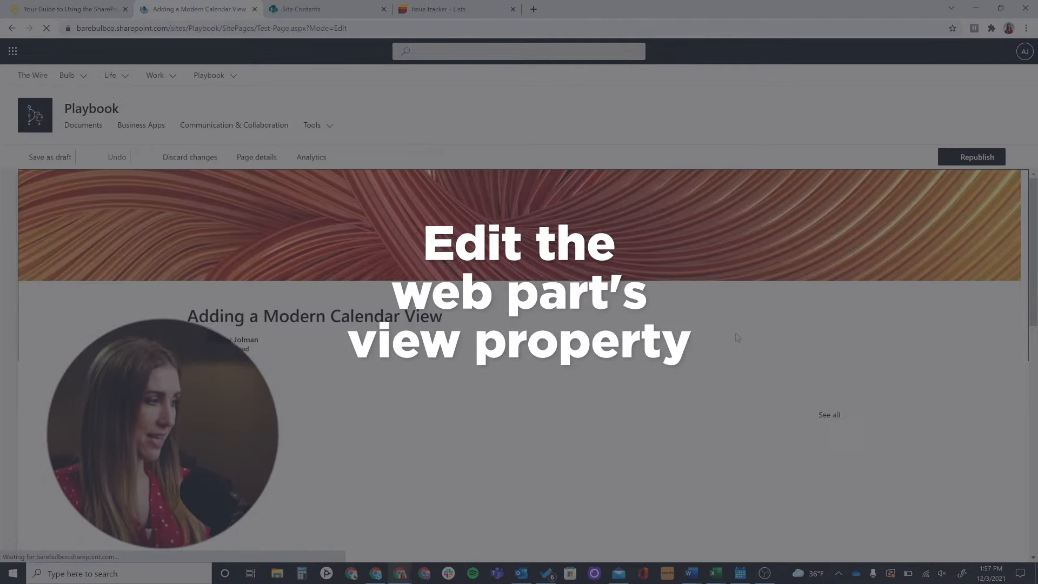
pyautogui.scroll(-3, 736, 332)
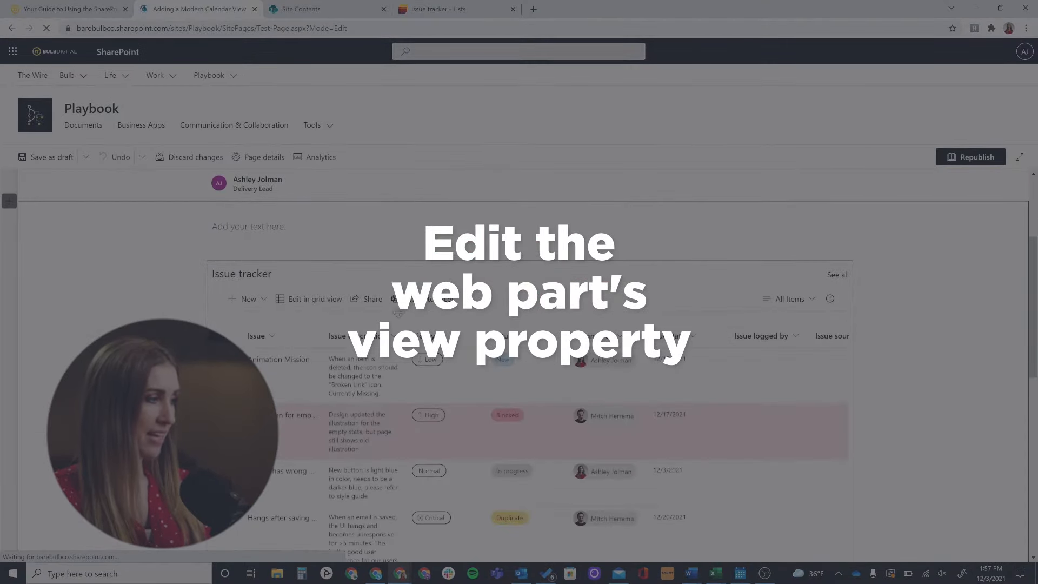
pyautogui.scroll(-1, 735, 332)
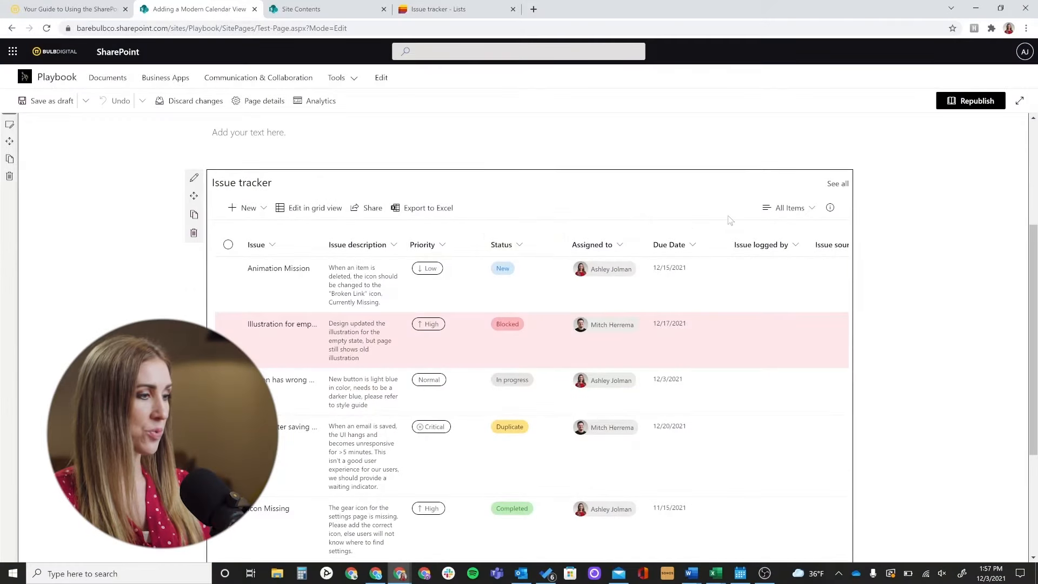
# Display the Issue Tracker (Calendar) view on the page and apply it as the View property in the List web part's settings.
pyautogui.click(787, 208)
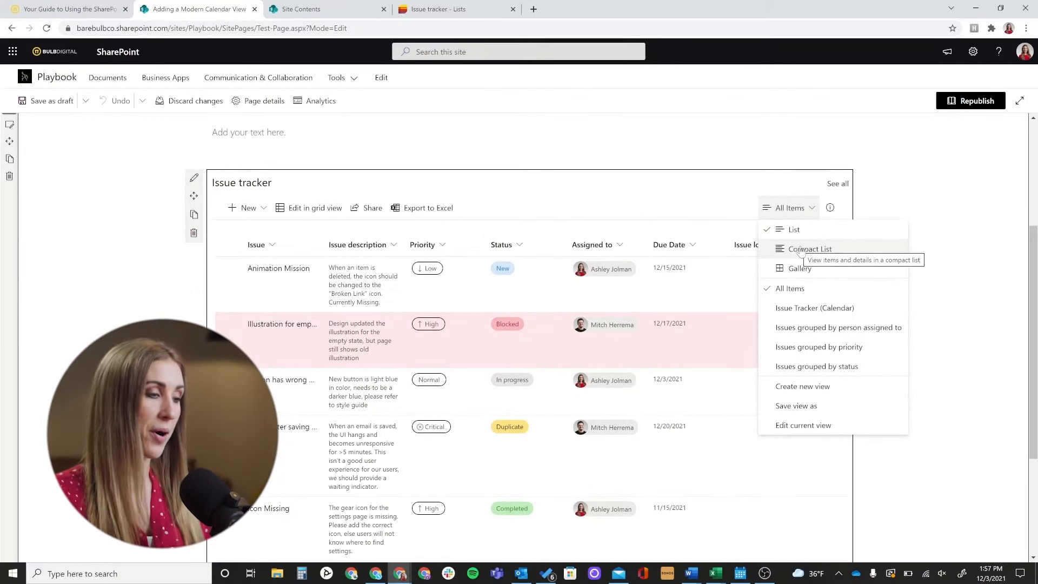
pyautogui.click(803, 309)
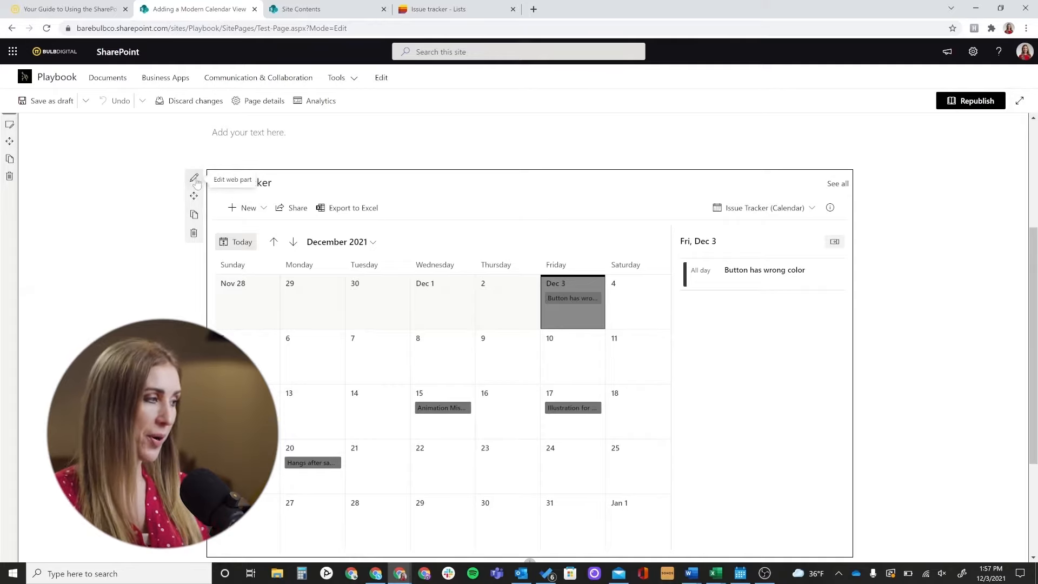
pyautogui.click(195, 180)
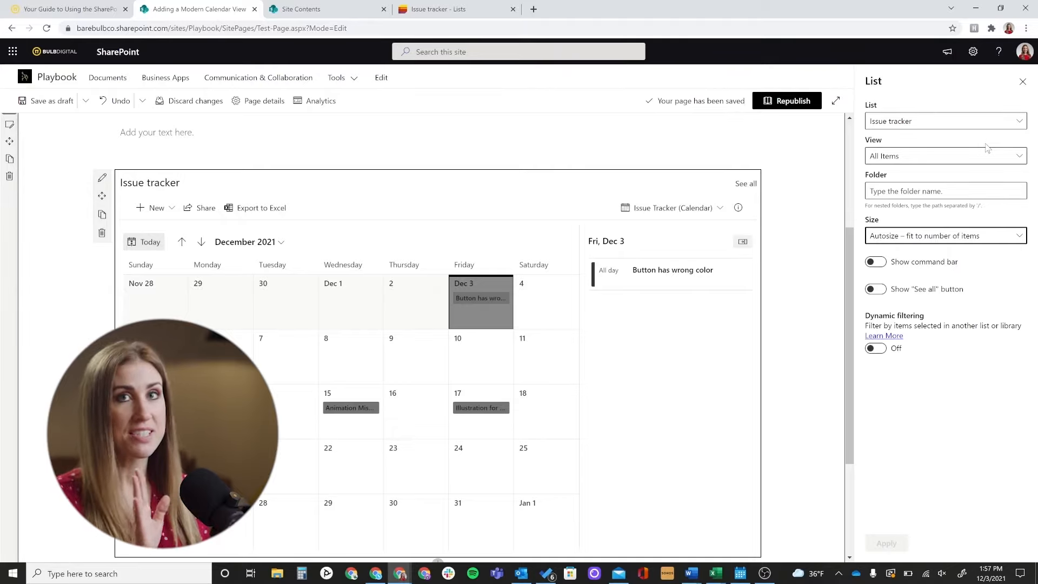
pyautogui.click(975, 122)
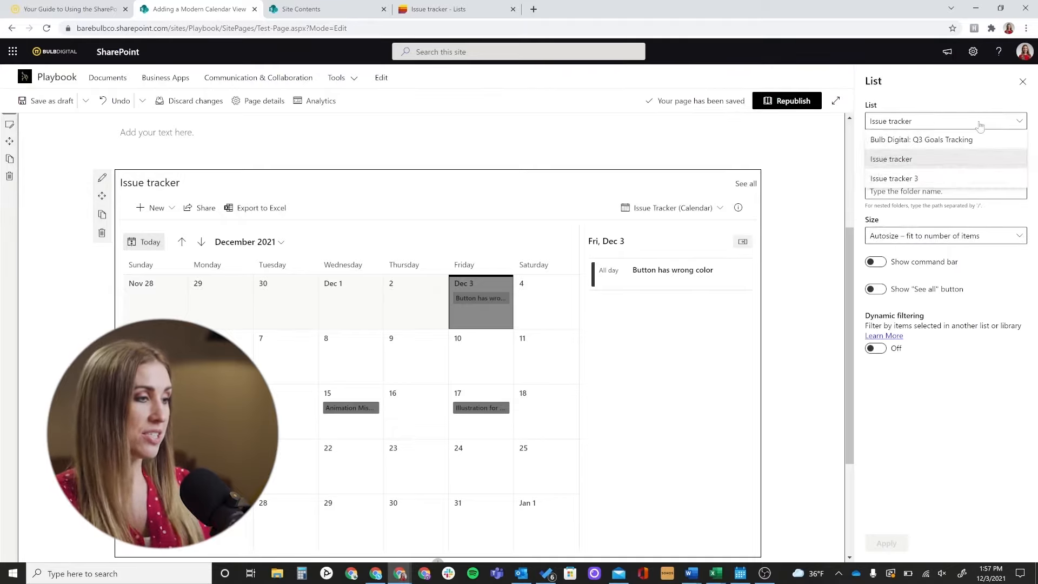
pyautogui.click(976, 125)
pyautogui.click(970, 157)
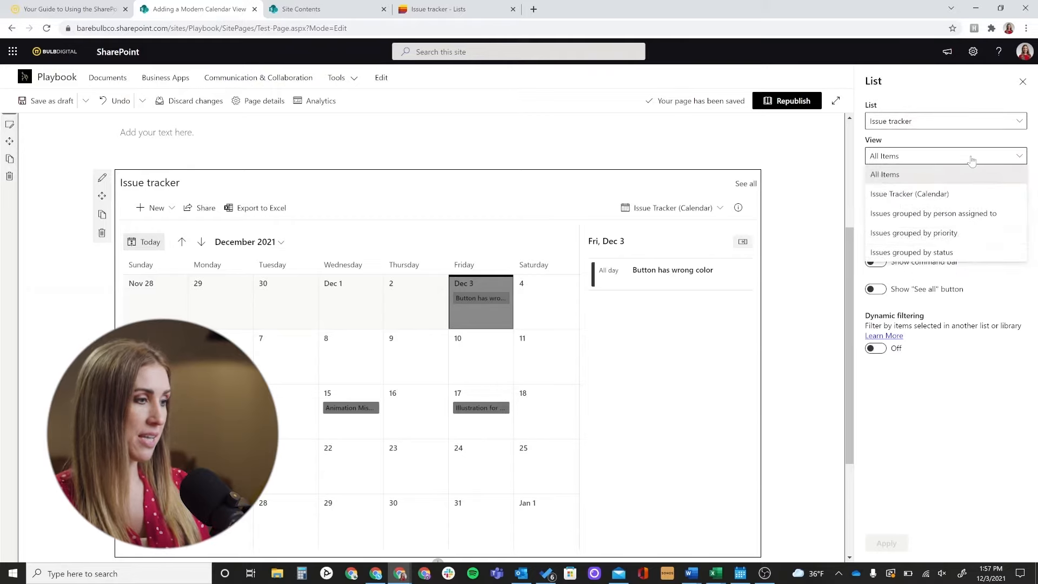
pyautogui.click(940, 196)
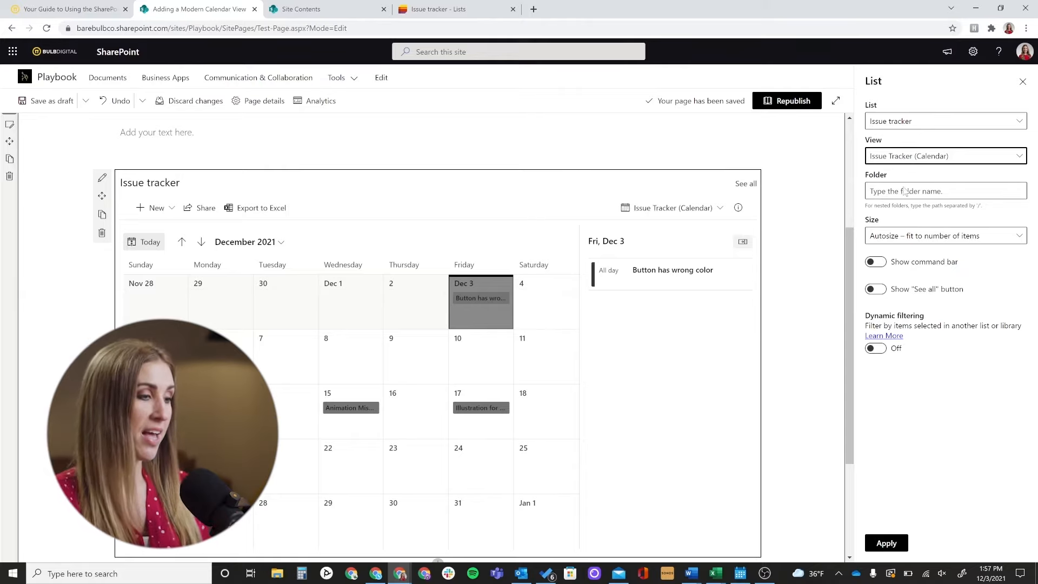
pyautogui.click(883, 544)
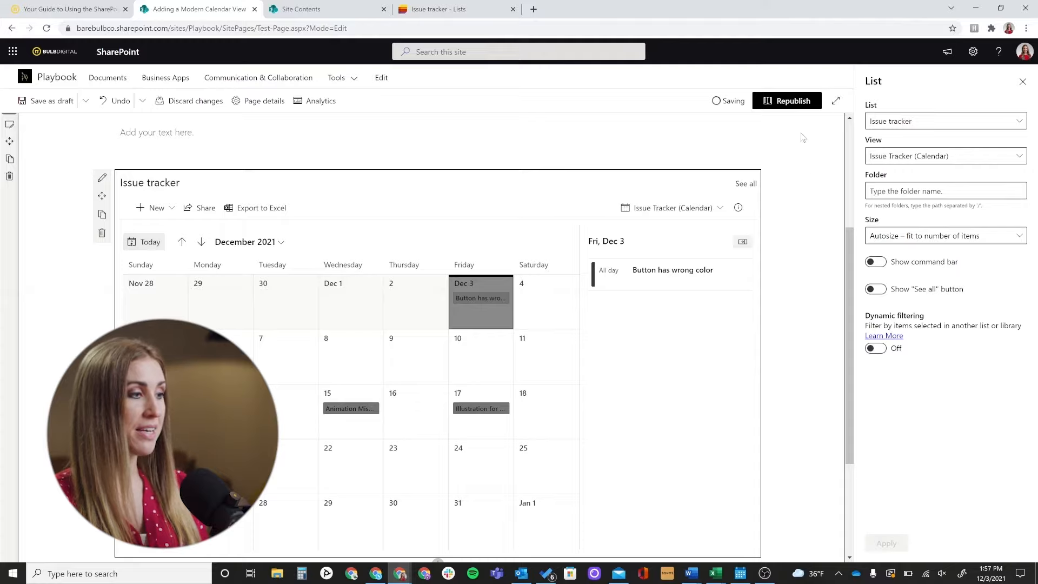
# Republish the page and compare its Issue tracker calendar with the same list in Microsoft Lists, ending back on the page.
pyautogui.click(788, 108)
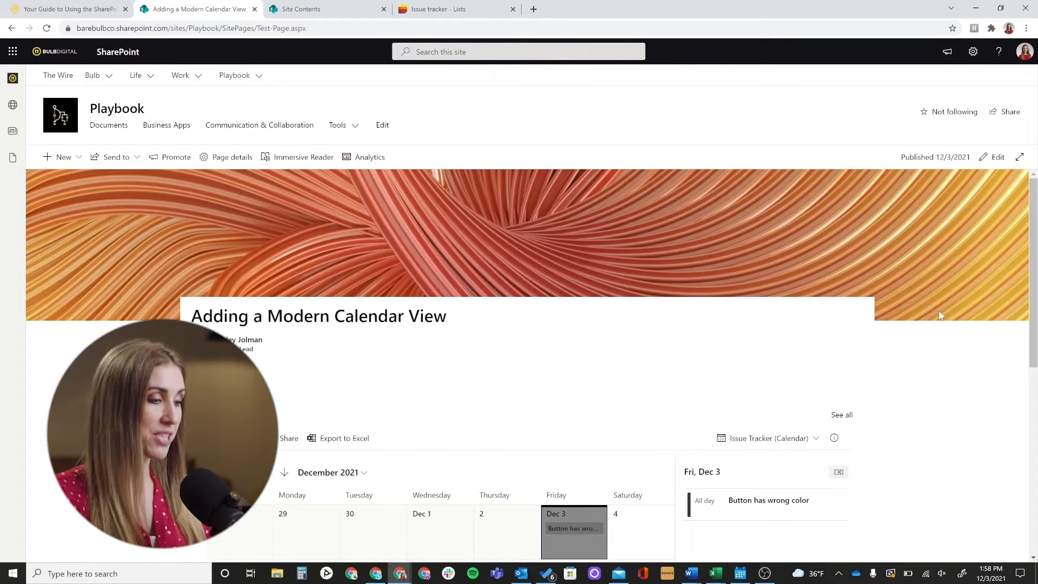
pyautogui.scroll(-2, 940, 316)
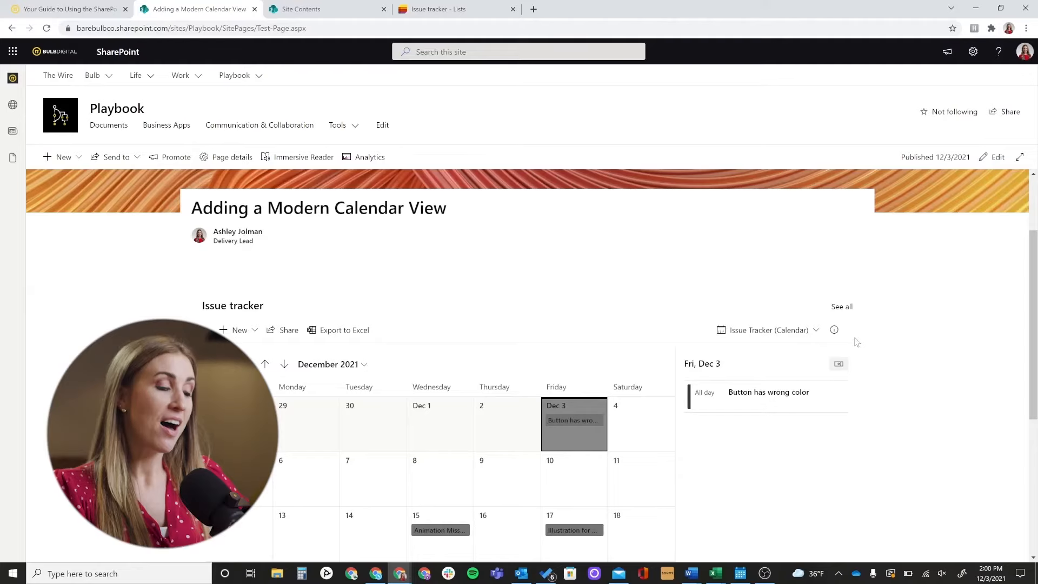
pyautogui.scroll(-2, 805, 456)
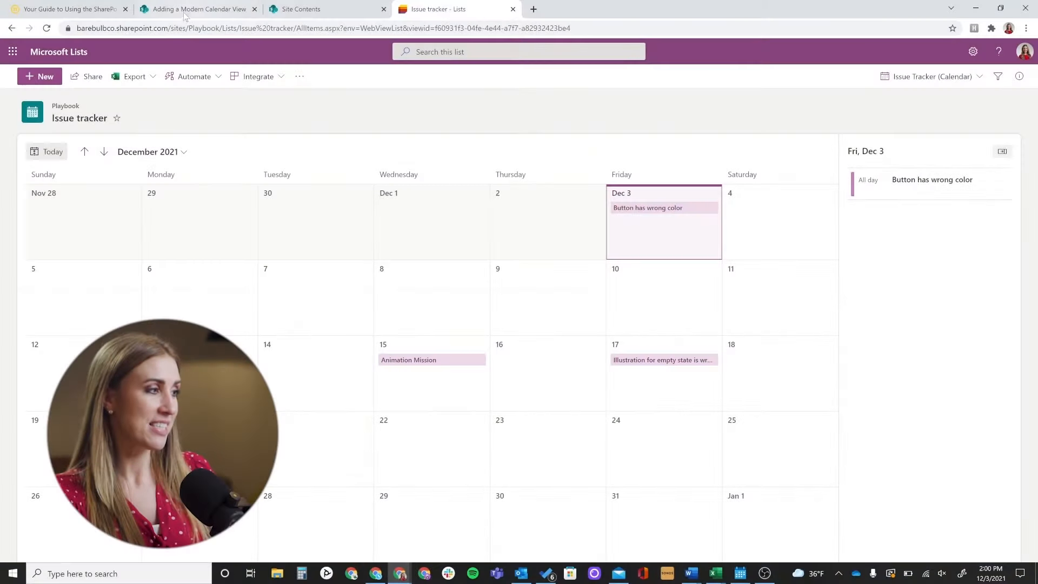
pyautogui.click(187, 11)
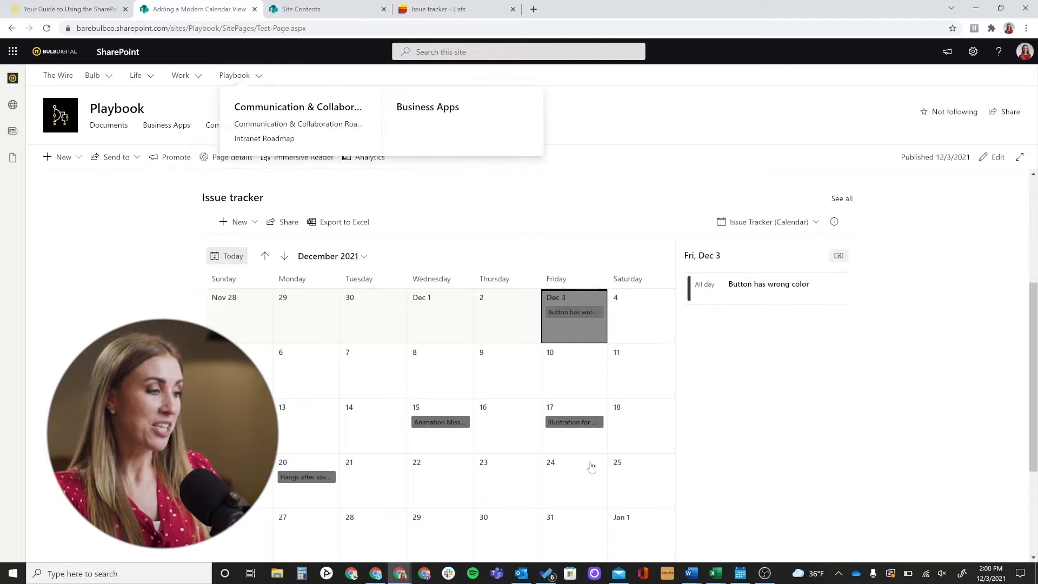